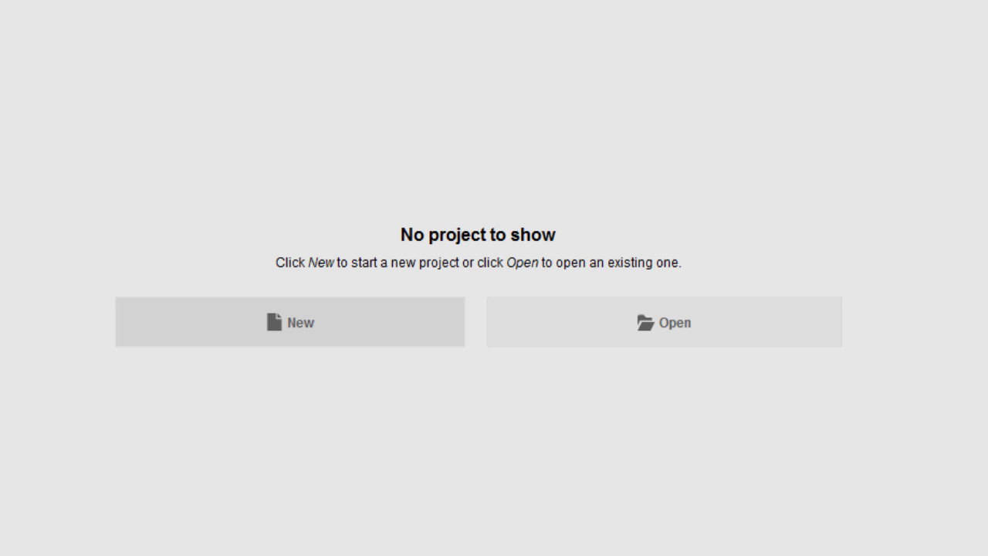
# Step: Start a new untitled project from the BuzzBundle start screen
pyautogui.click(299, 320)
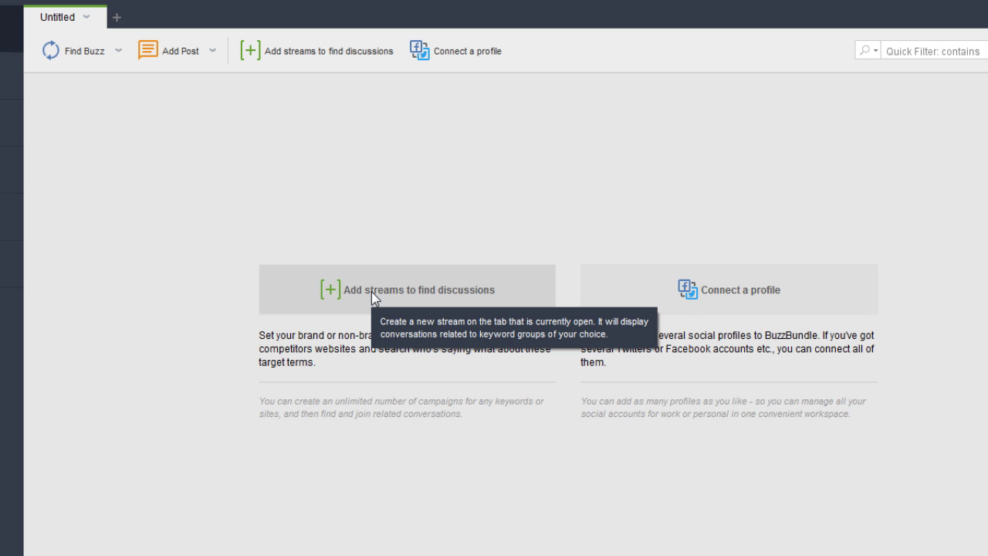
# Step: Add a keyword group with eight photography keywords, from 'photography tutorials' to 'photography software'
pyautogui.click(371, 291)
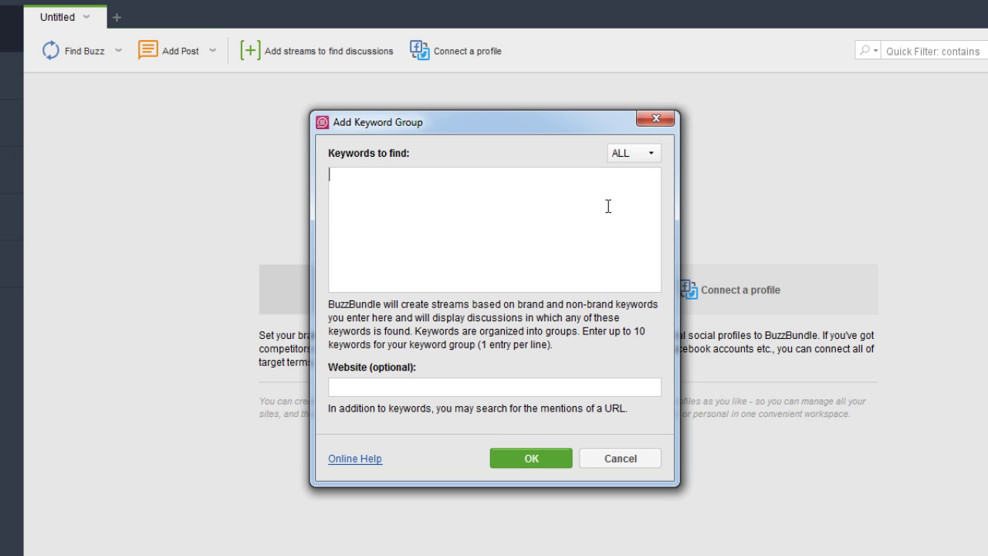
pyautogui.write('photography tutorials photography for beginners dslr photography tips portrait photography tutorials photography classes beginner photography photo editing photography software')
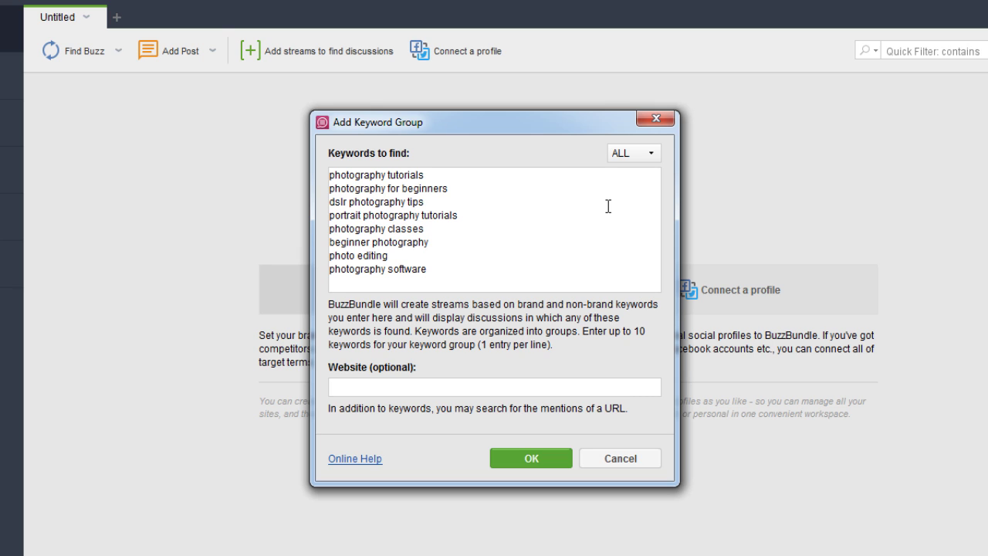
pyautogui.click(516, 393)
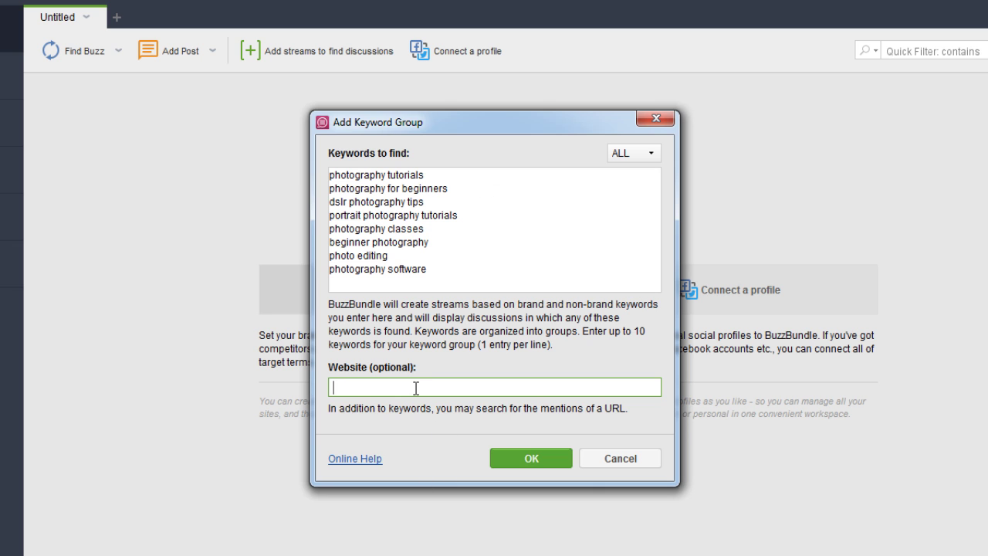
# Step: Paste the website URL to monitor and confirm the photography keyword group
pyautogui.write('http://digital-photography-school.com/tips/')
pyautogui.click(502, 459)
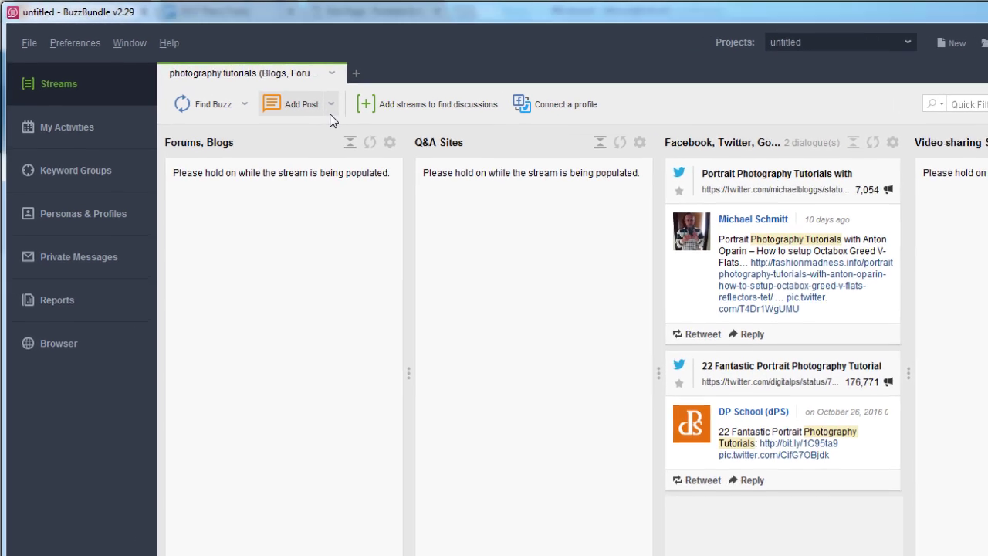
pyautogui.click(244, 104)
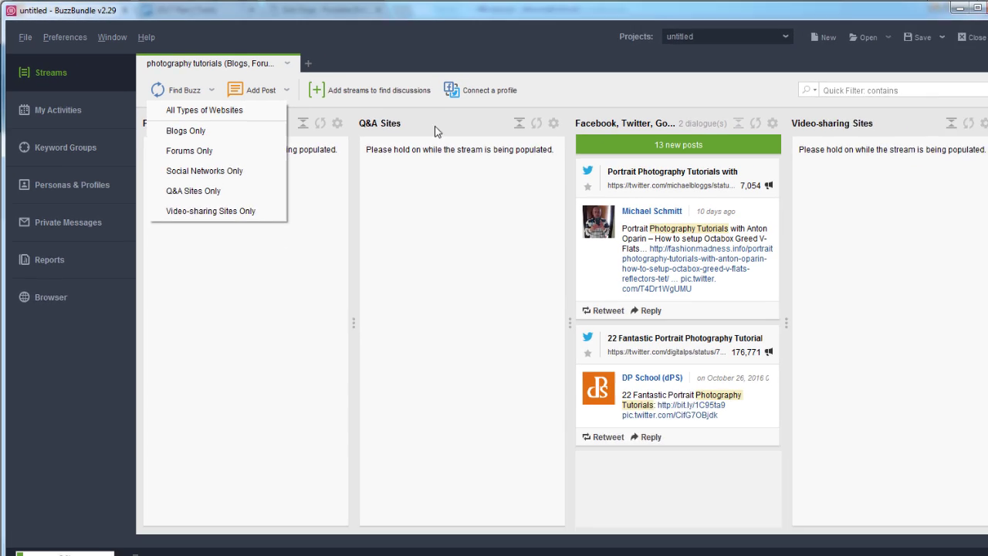
pyautogui.click(434, 132)
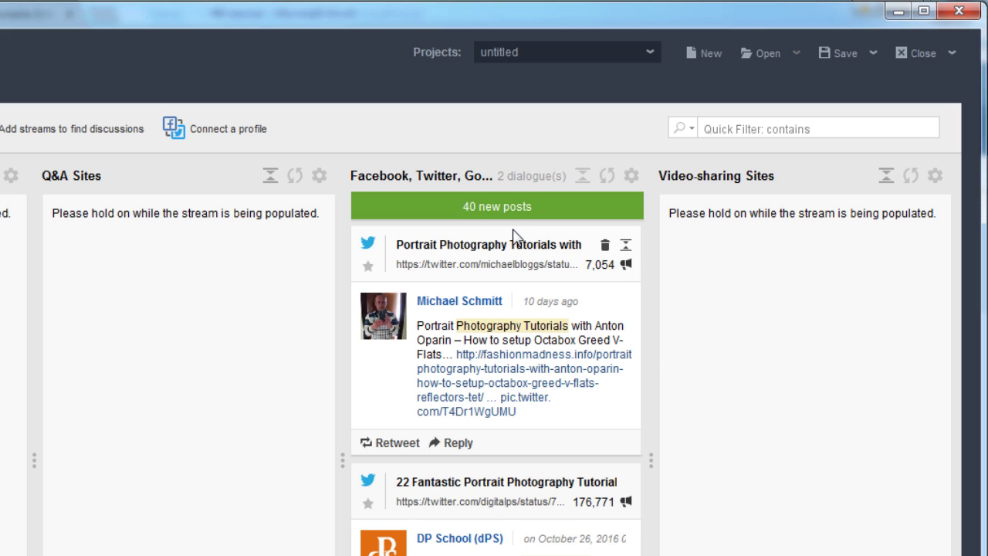
# Step: Open the Connect Social Network Profile dialog from the toolbar
pyautogui.click(210, 136)
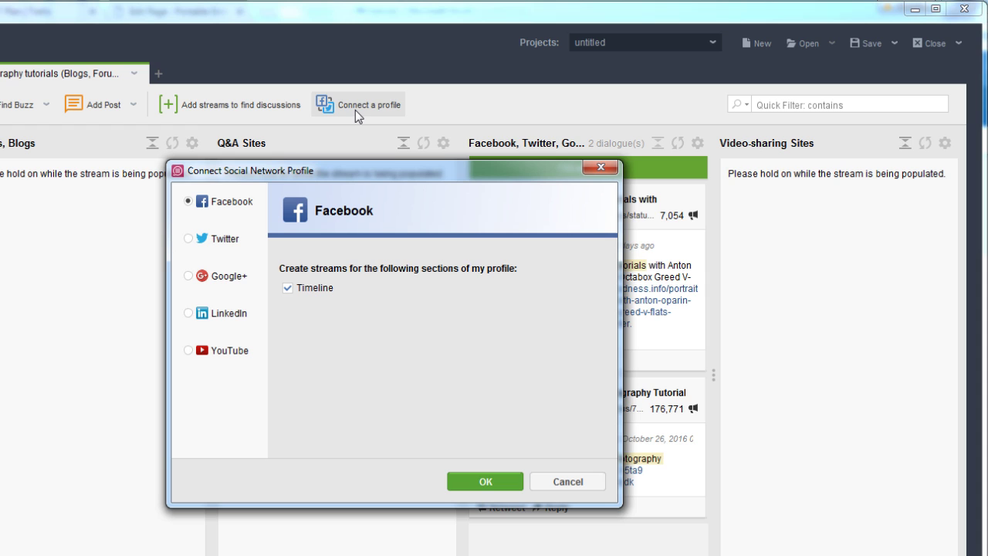
pyautogui.click(473, 484)
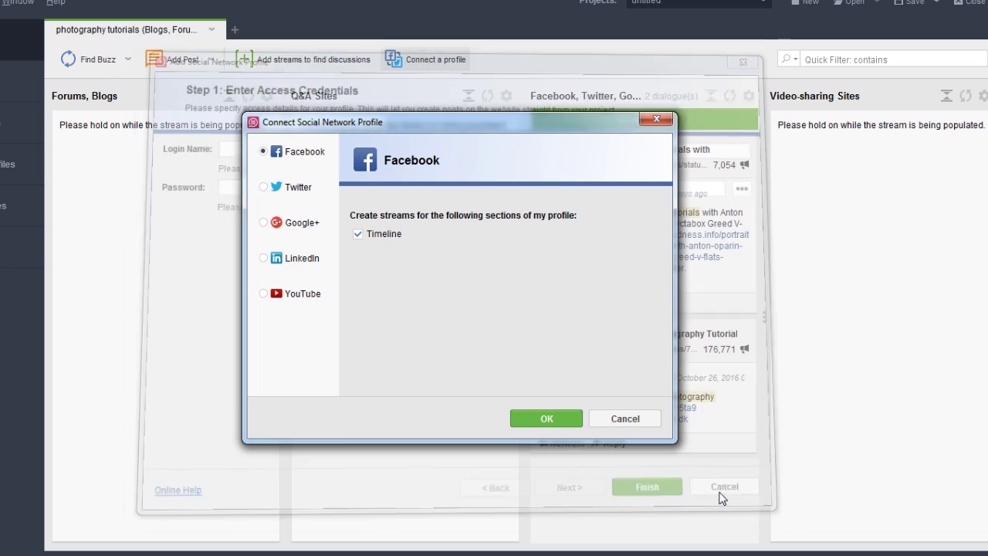
pyautogui.click(629, 418)
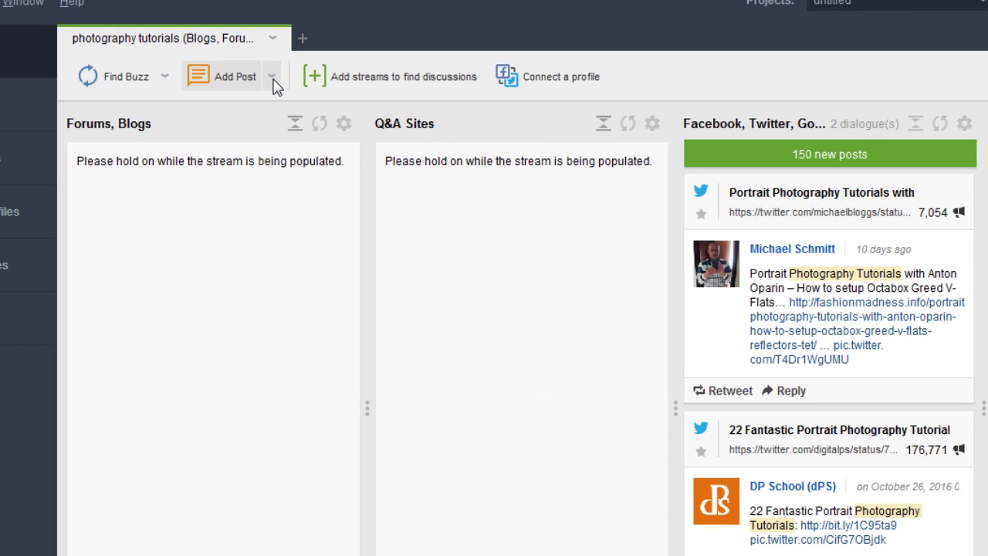
pyautogui.click(273, 77)
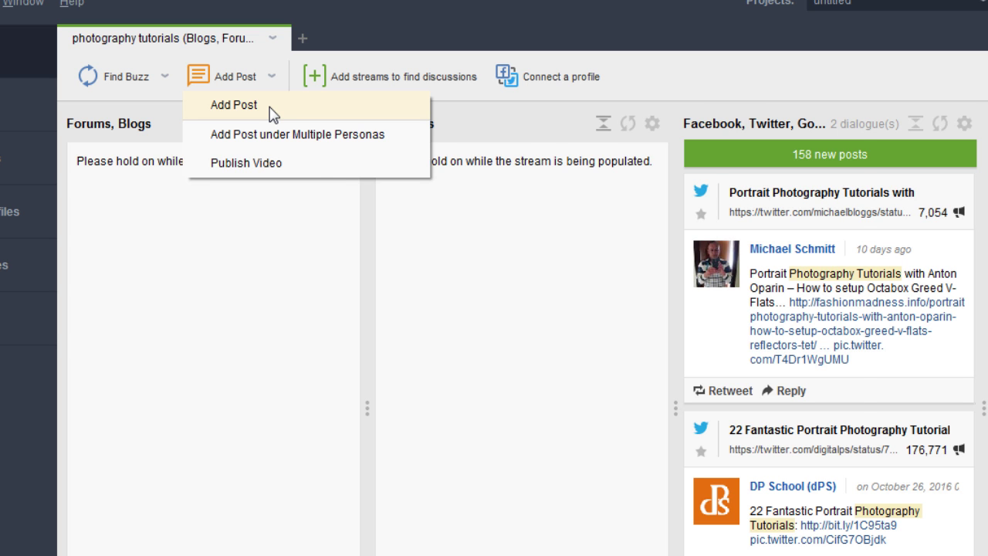
pyautogui.click(273, 114)
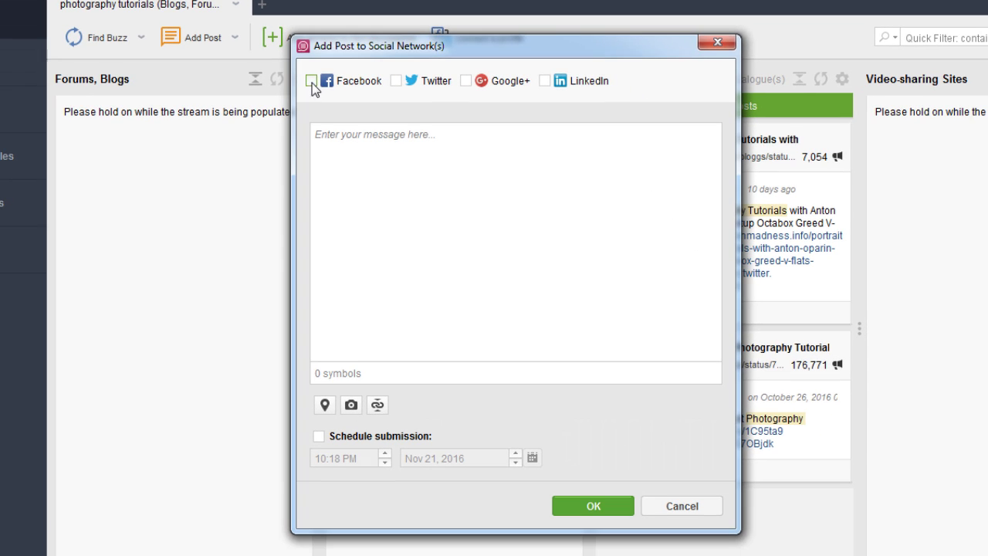
pyautogui.click(311, 81)
pyautogui.click(396, 82)
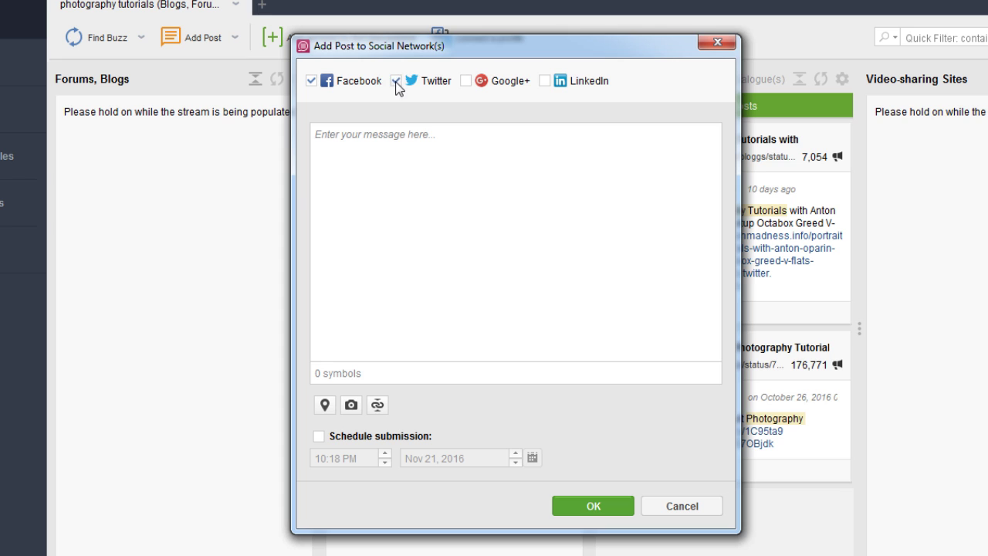
pyautogui.click(403, 175)
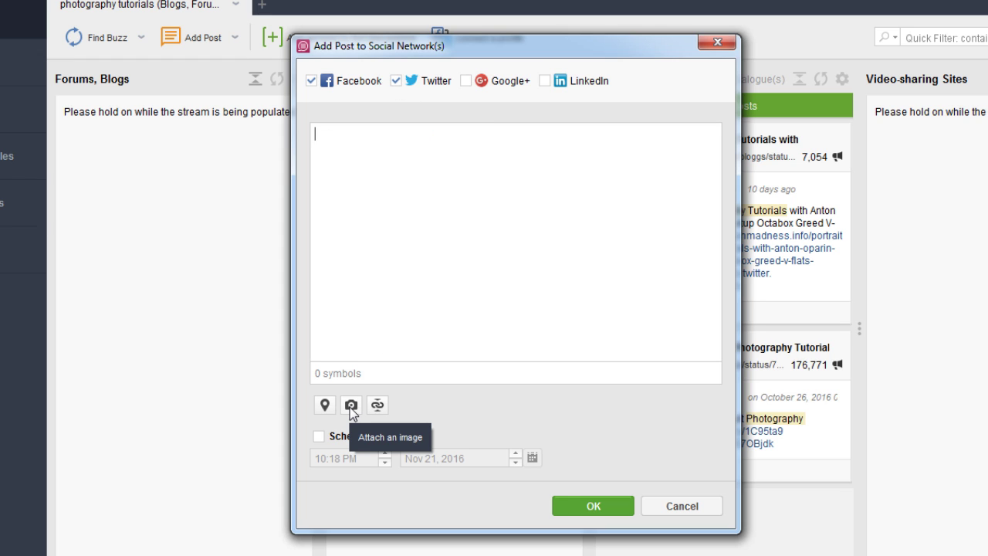
pyautogui.click(318, 437)
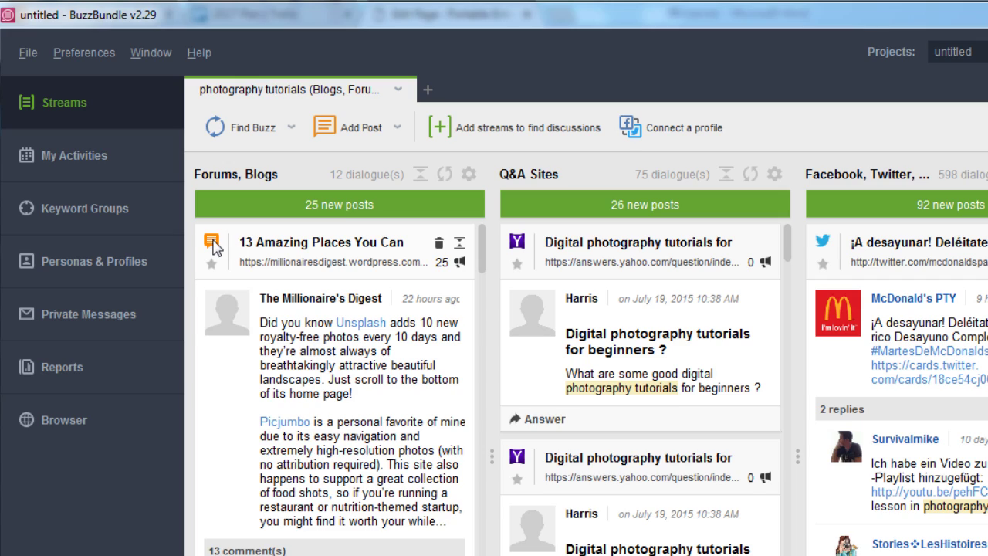
pyautogui.scroll(-2, 213, 247)
pyautogui.scroll(-2, 213, 247)
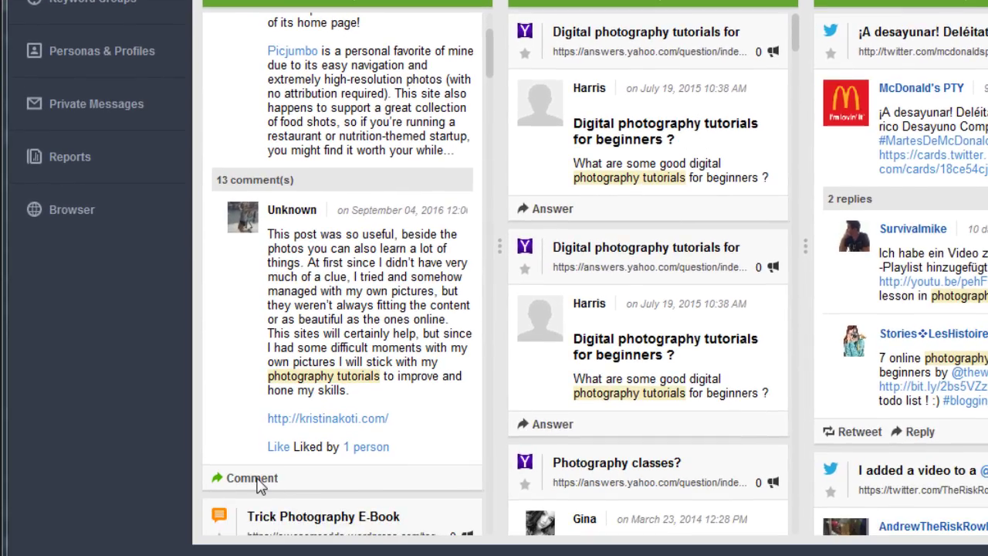
pyautogui.click(224, 473)
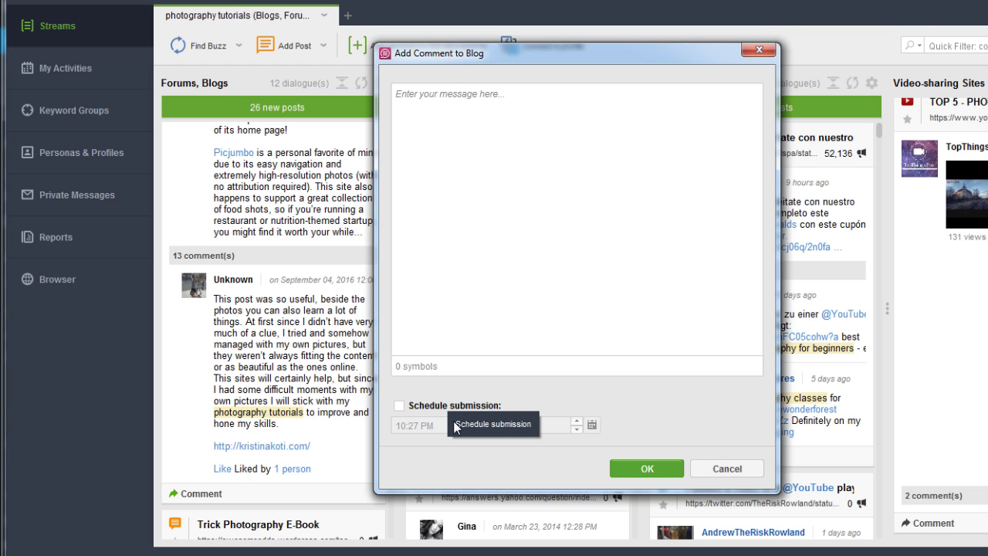
pyautogui.click(707, 471)
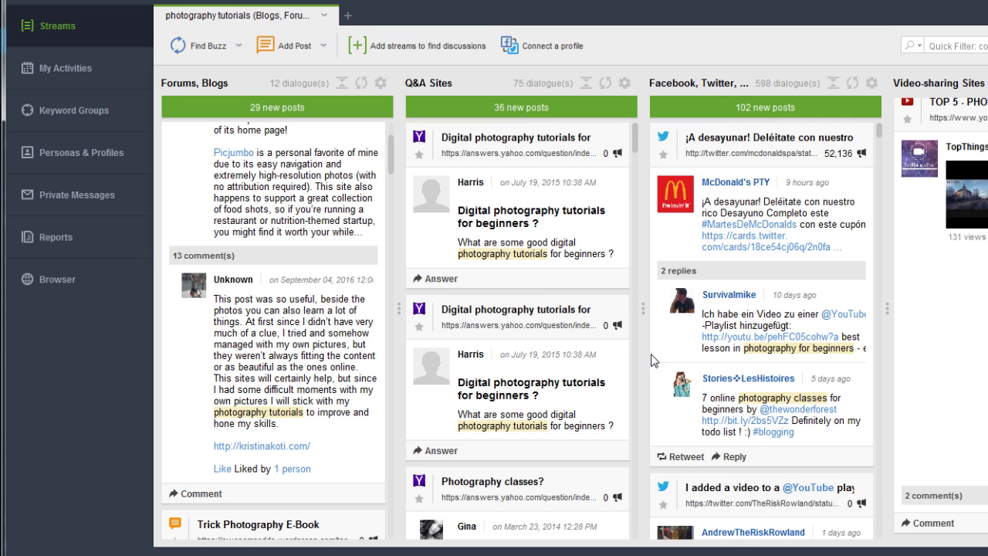
pyautogui.moveTo(703, 187)
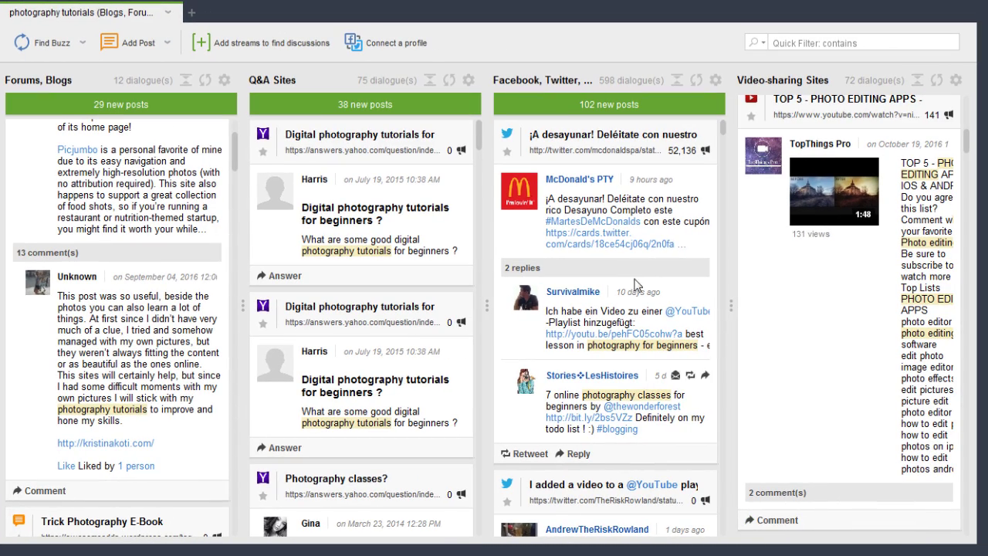
# Step: Check the Q&A Sites stream options, then bring up the Facebook, Twitter stream's options menu
pyautogui.click(468, 81)
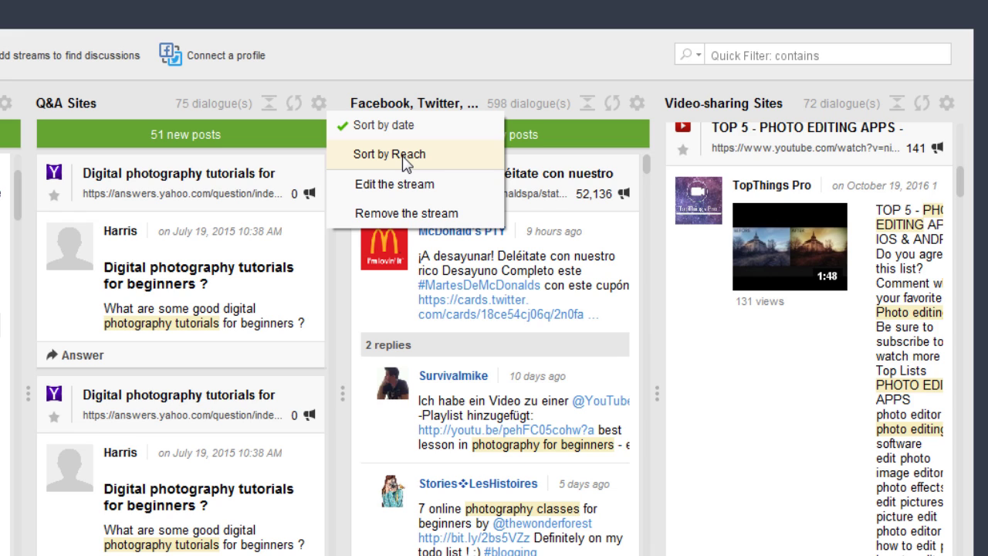
pyautogui.click(636, 103)
pyautogui.click(635, 103)
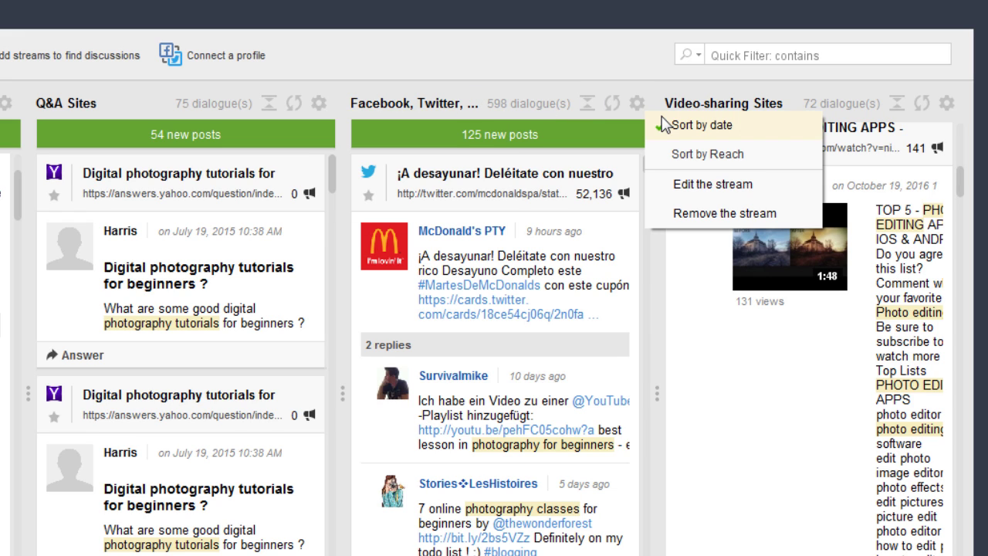
# Step: Edit the social stream to search only Facebook and Google+, dropping Twitter and LinkedIn
pyautogui.click(687, 185)
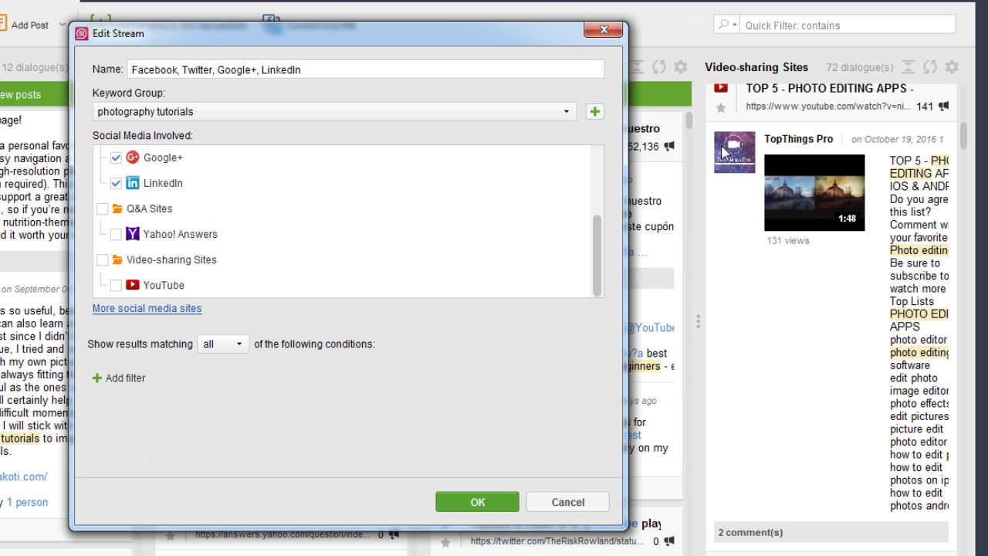
pyautogui.moveTo(596, 263); pyautogui.dragTo(596, 221)
pyautogui.click(117, 199)
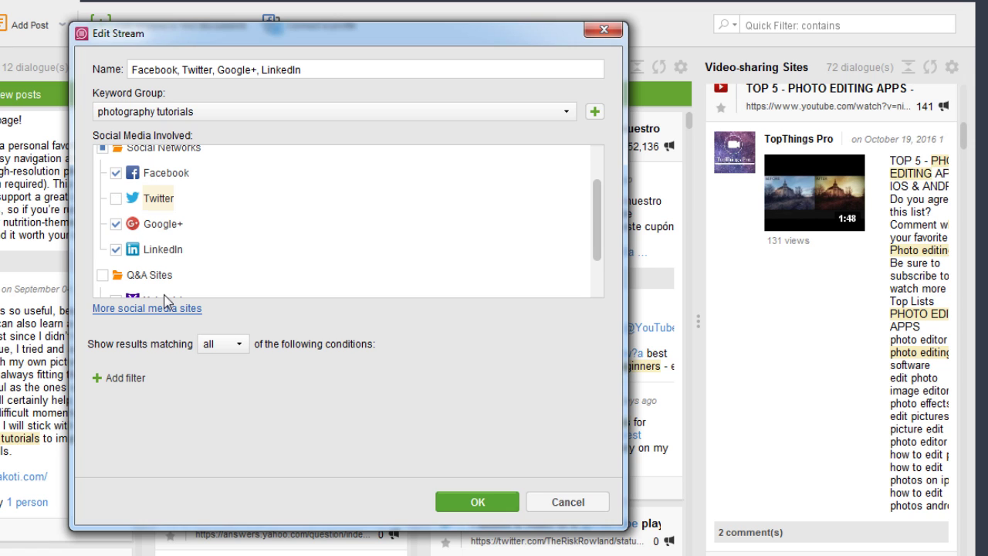
pyautogui.click(116, 250)
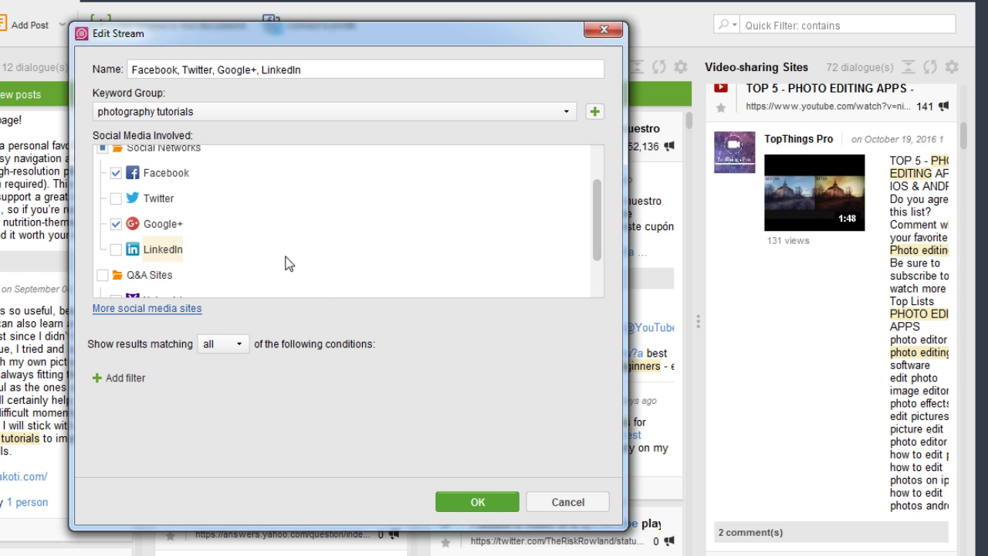
pyautogui.click(502, 504)
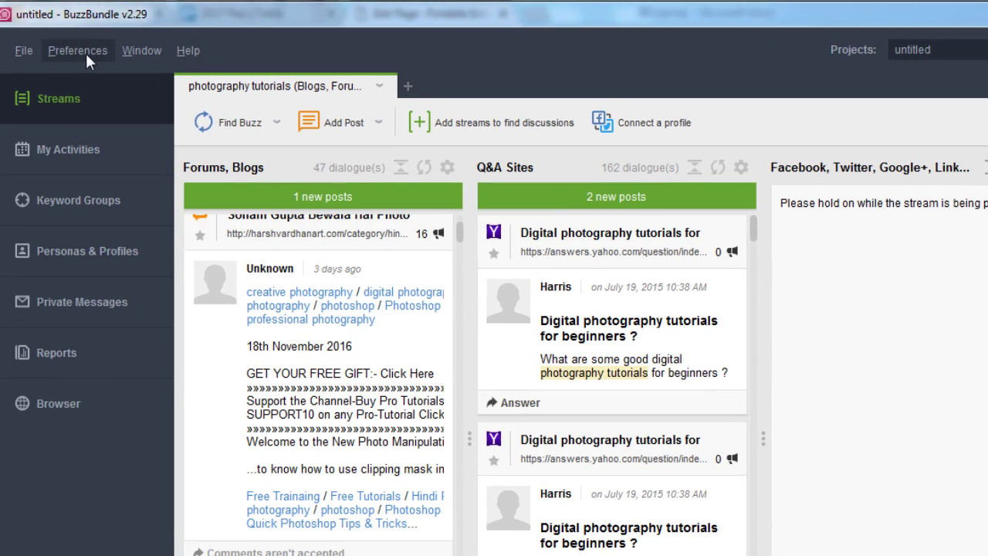
pyautogui.click(86, 53)
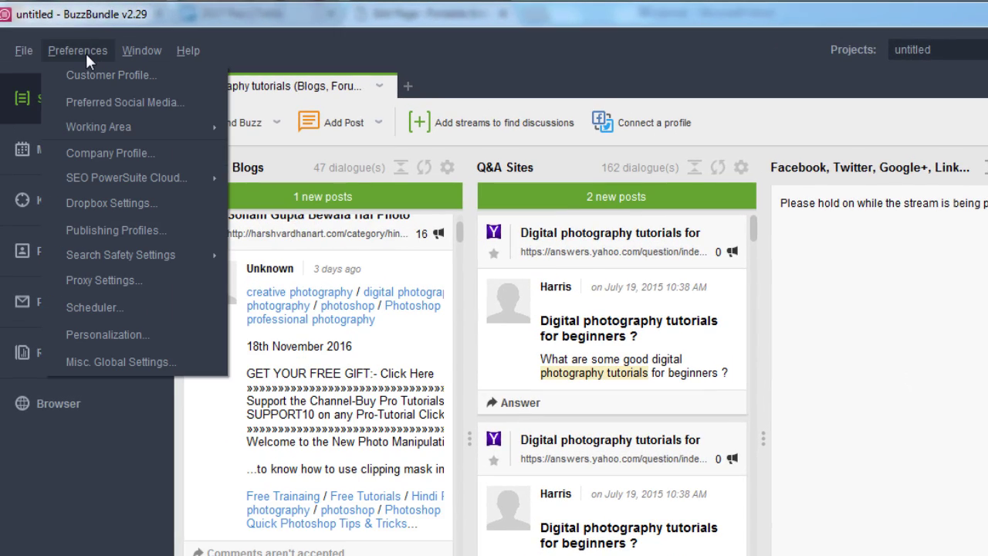
pyautogui.click(118, 308)
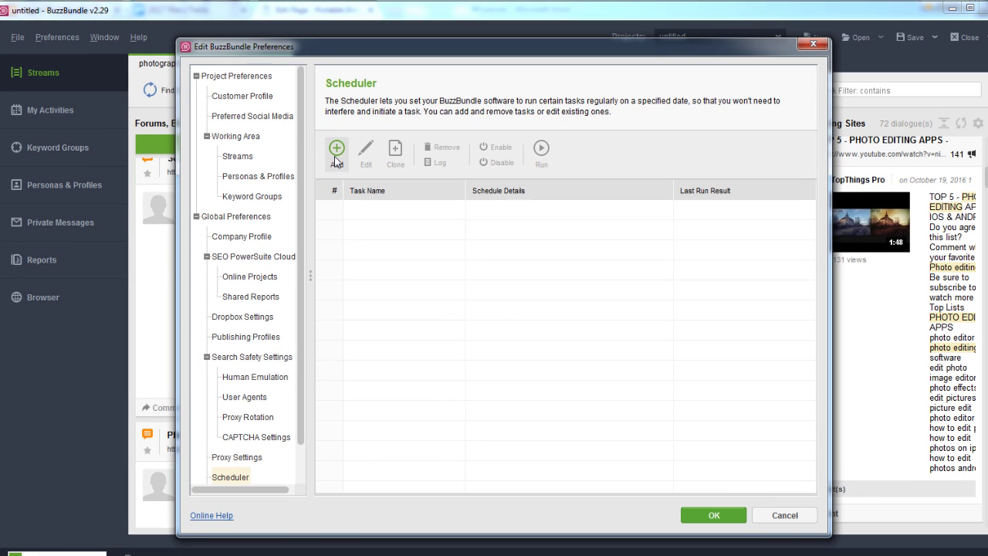
pyautogui.click(336, 158)
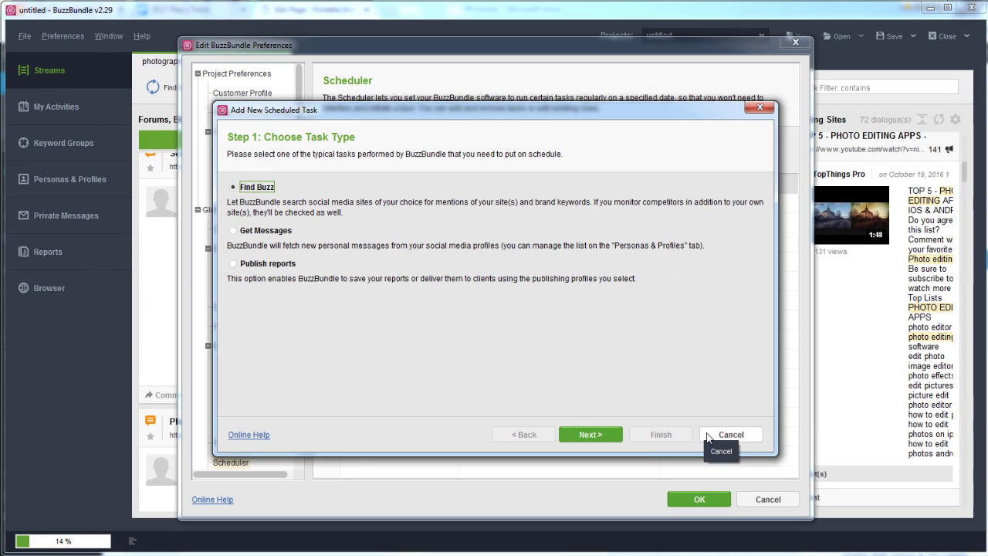
pyautogui.click(773, 494)
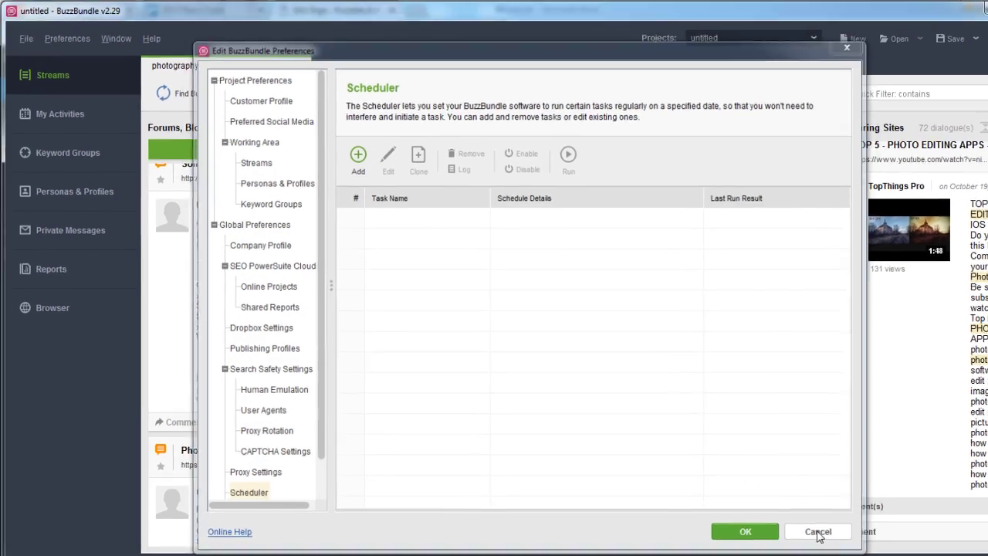
pyautogui.click(768, 499)
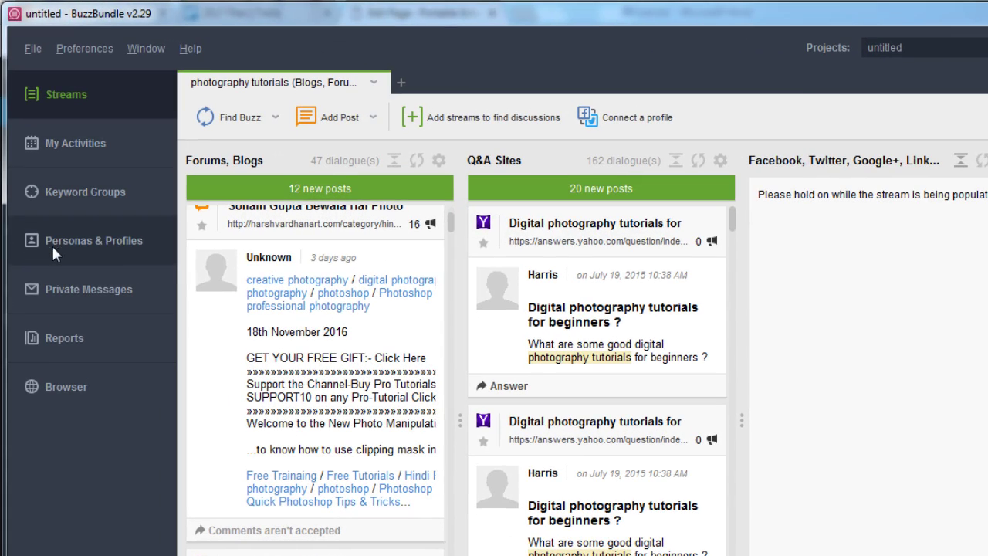
# Step: In Reports, scroll the Mentions summary and switch to the My activities report
pyautogui.click(57, 312)
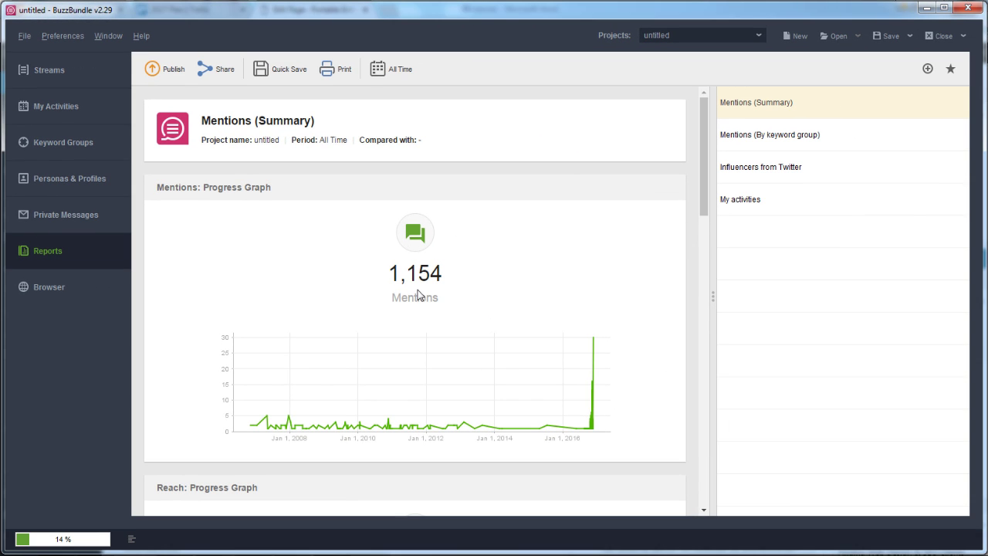
pyautogui.moveTo(705, 152); pyautogui.dragTo(703, 261)
pyautogui.click(761, 202)
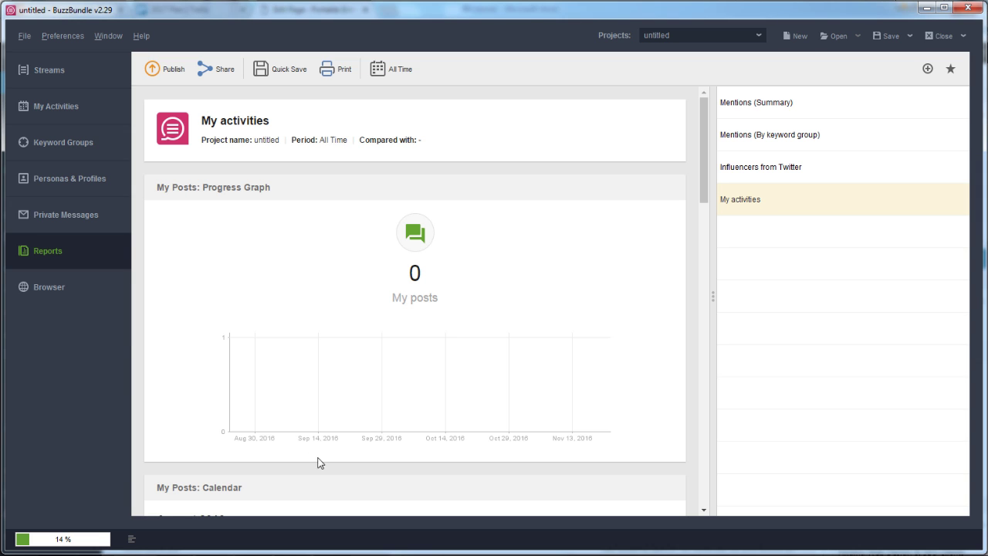
pyautogui.moveTo(705, 152)
pyautogui.mouseDown()
pyautogui.moveTo(708, 270)
pyautogui.moveTo(710, 134)
pyautogui.mouseUp()
pyautogui.click(158, 73)
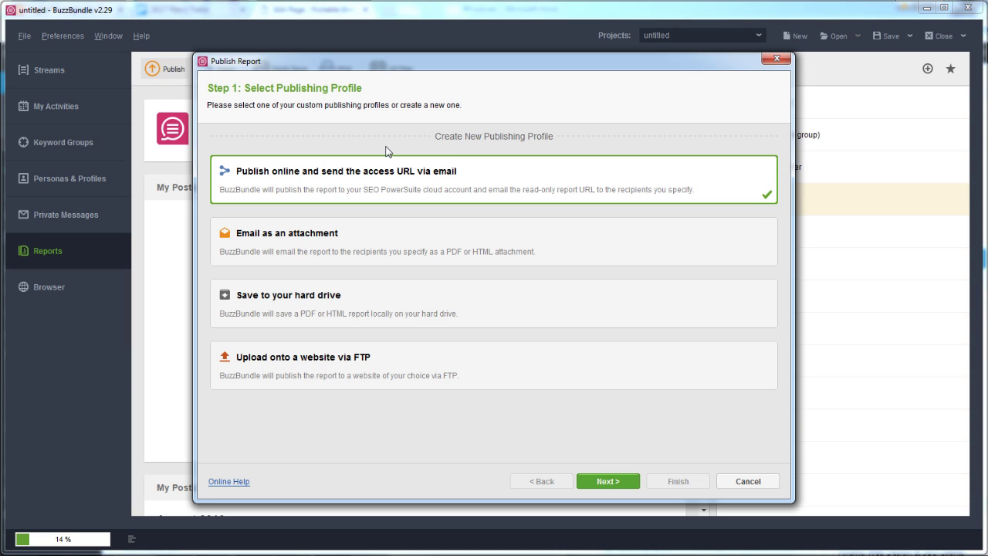
pyautogui.click(777, 59)
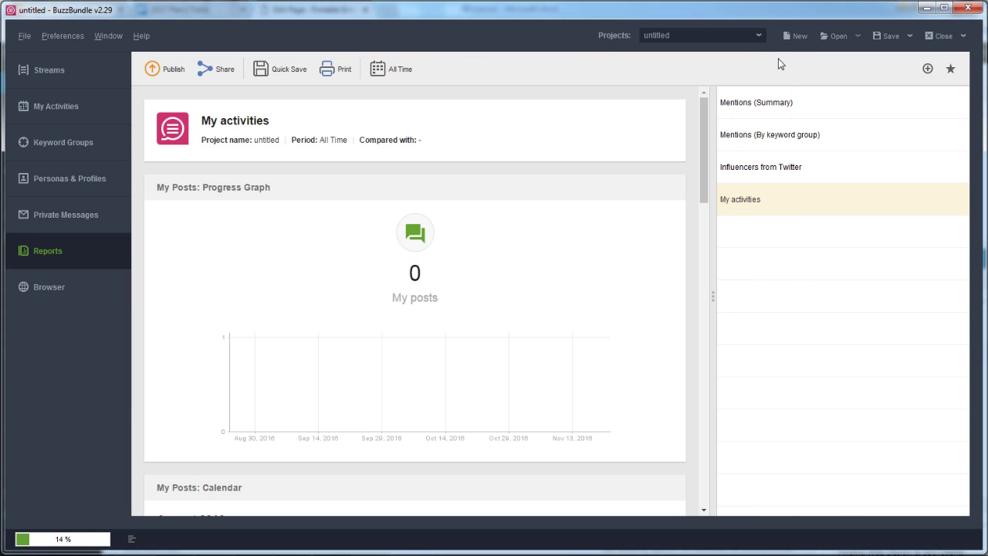